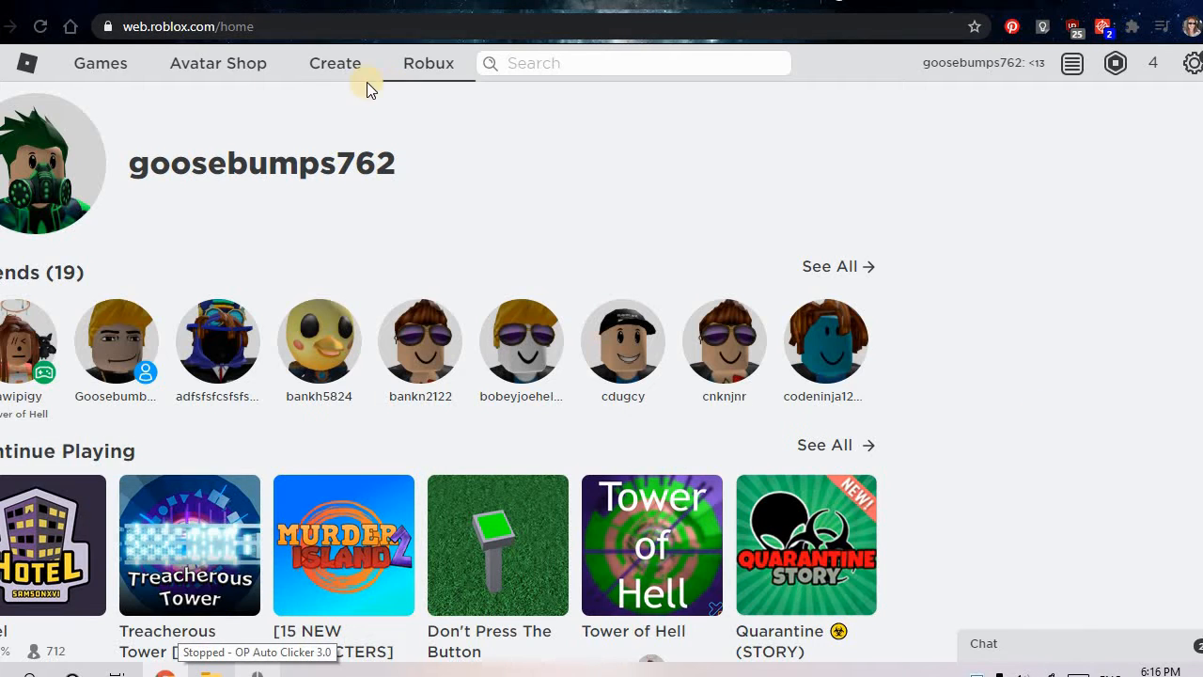
Step: Open the Bubble Chat [Tutorial] game for editing in Roblox Studio from the list of created games
left_click(322, 67)
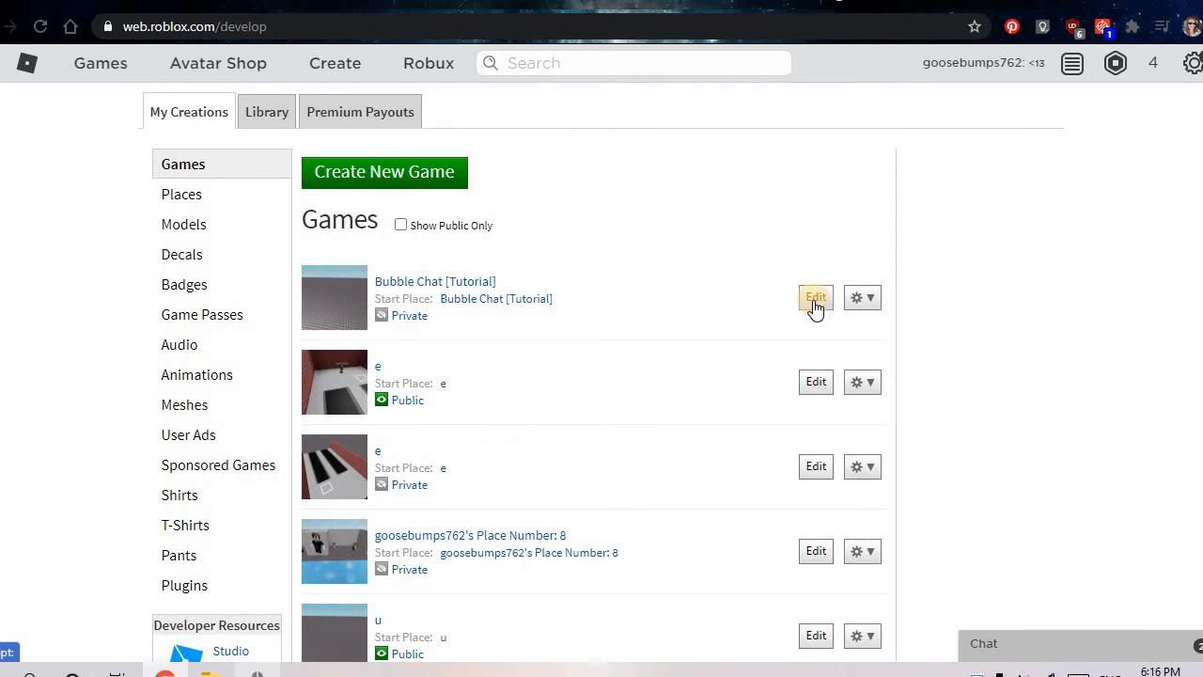
left_click(814, 299)
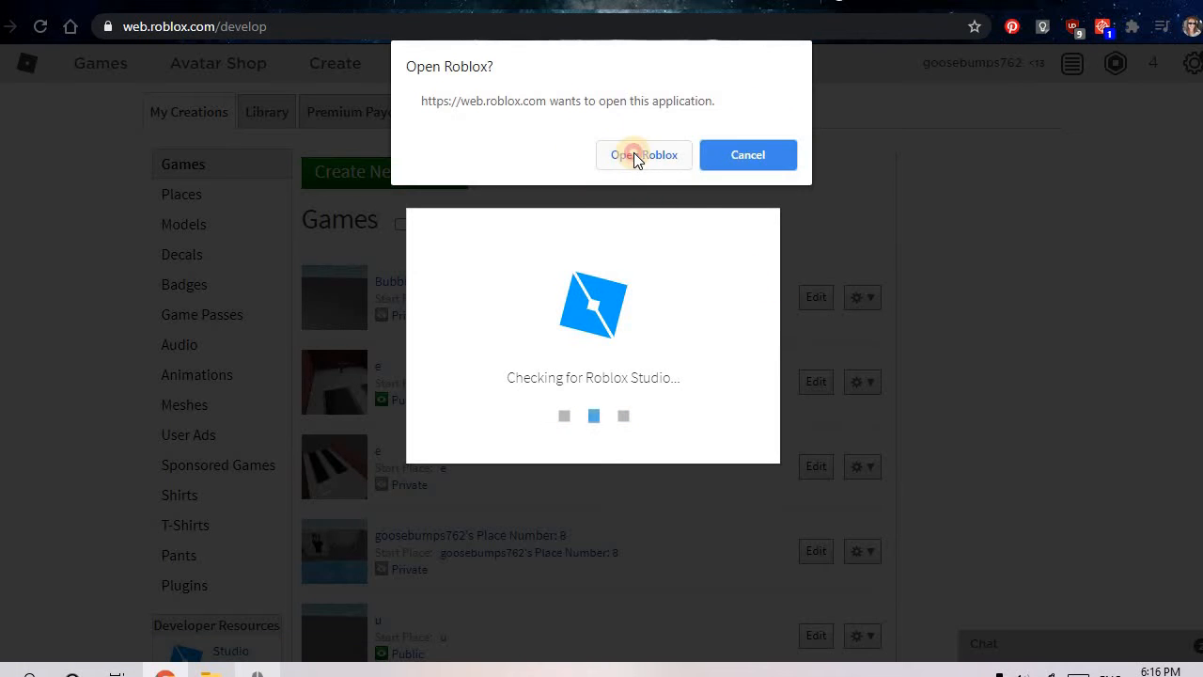
left_click(632, 152)
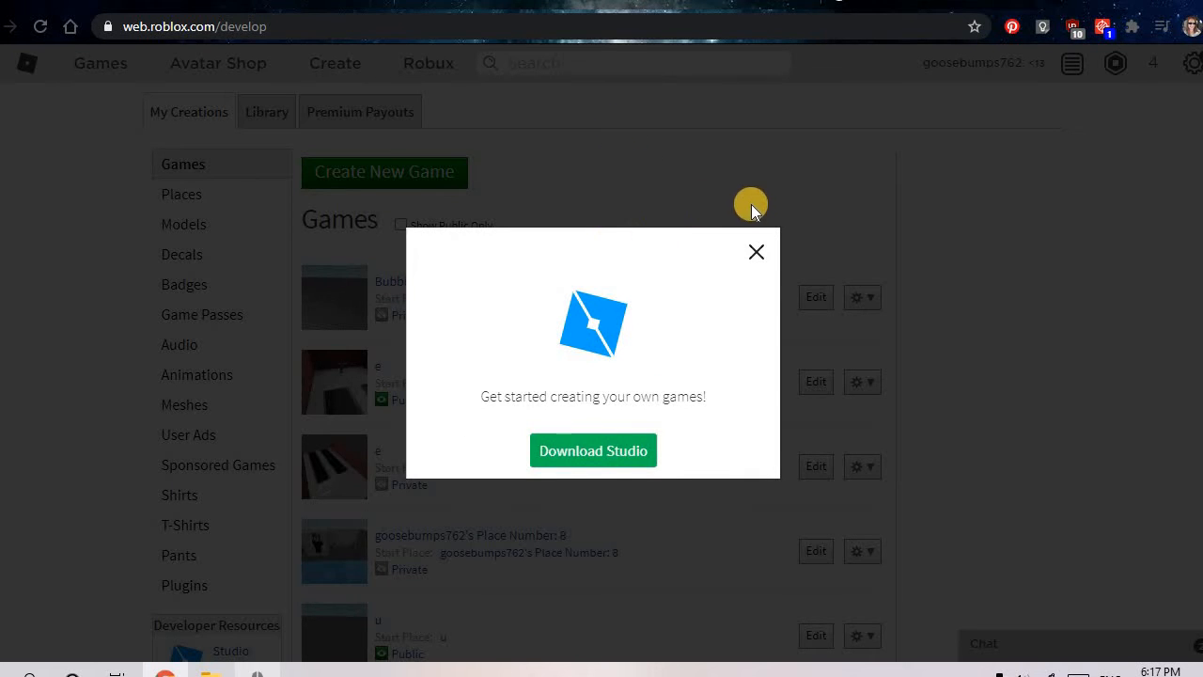
left_click(760, 248)
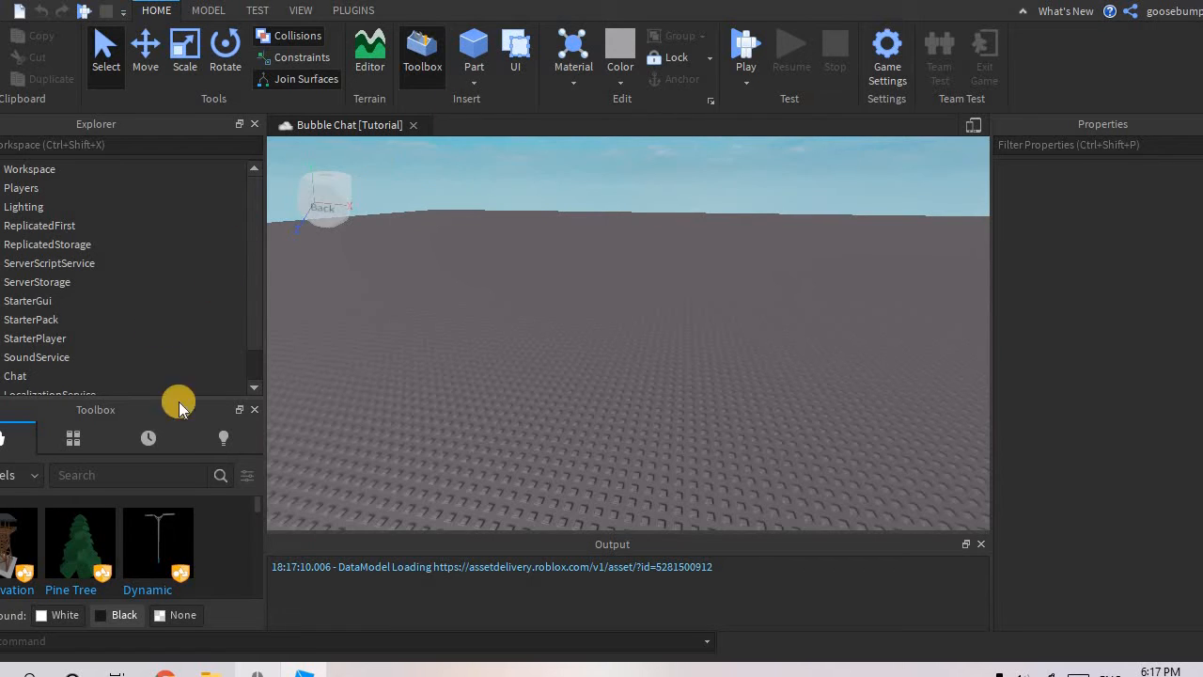
Step: Run a play test and copy the ClientChatModules folder generated under the Chat service
left_click(741, 40)
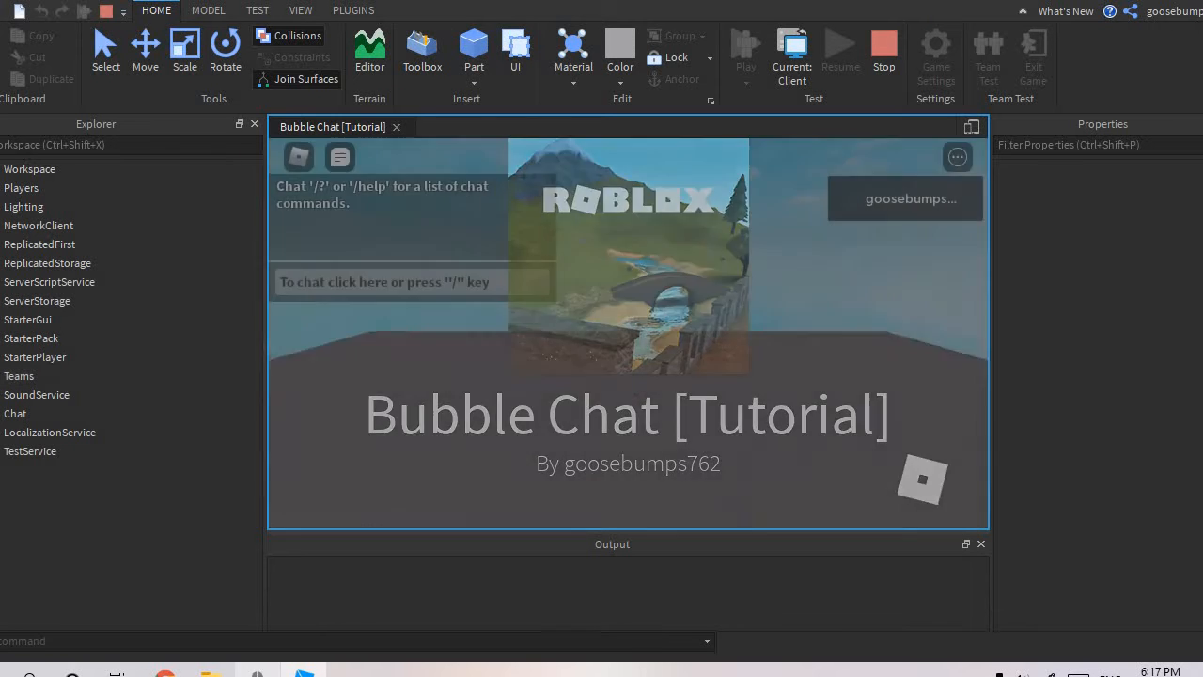
left_click(0, 413)
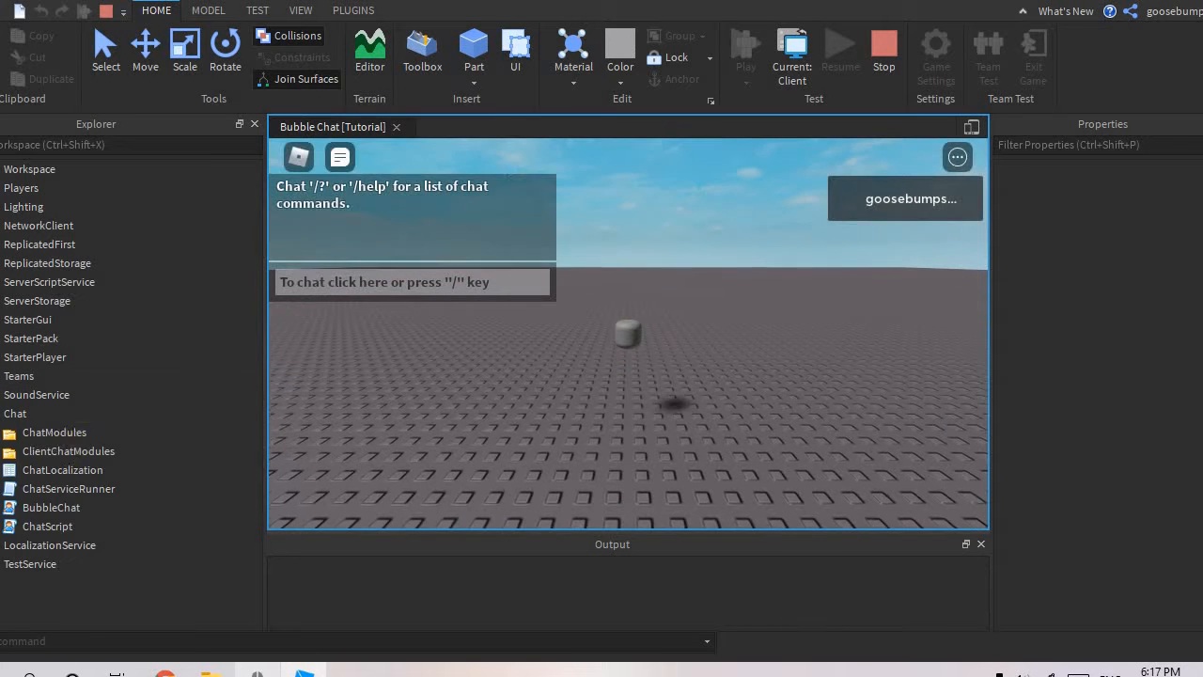
right_click(74, 455)
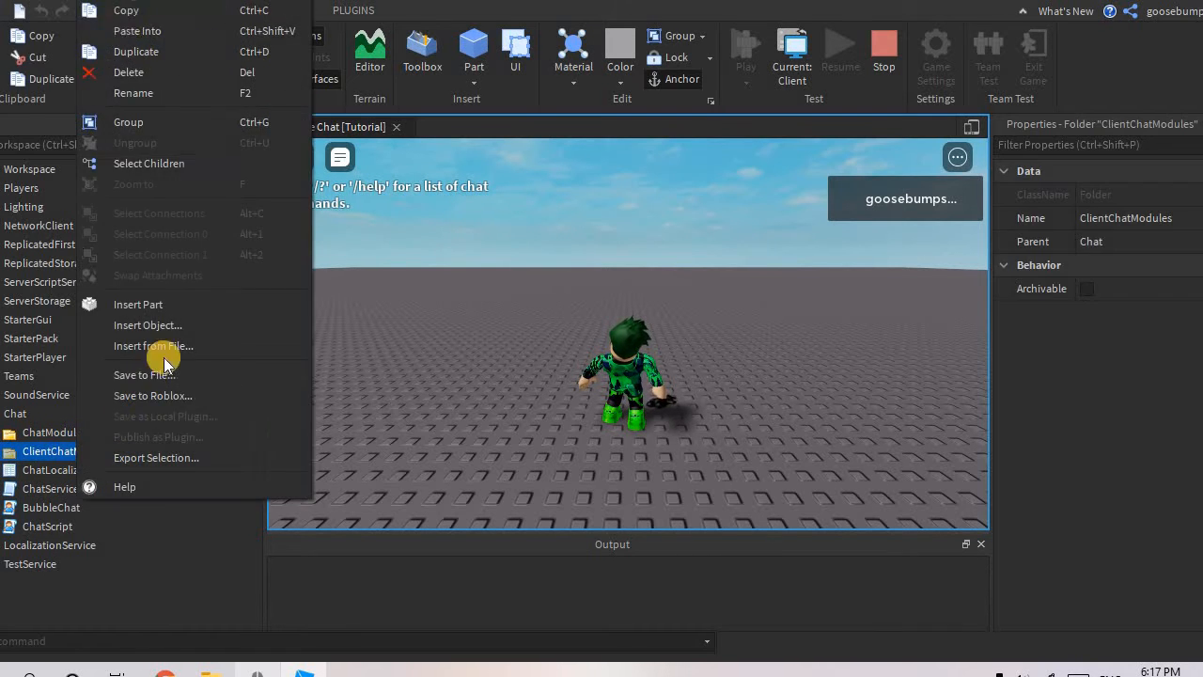
left_click(148, 11)
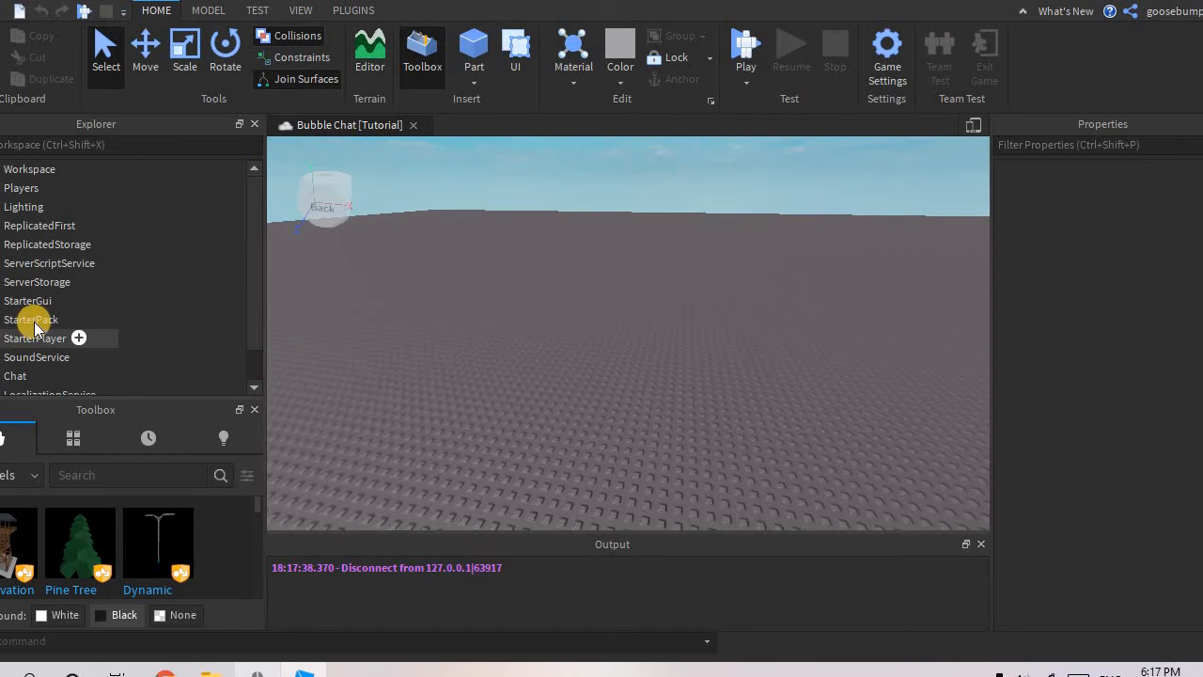
Step: Paste the copied ClientChatModules folder into the Chat service of the stopped game
scroll(34, 321, "down", 1)
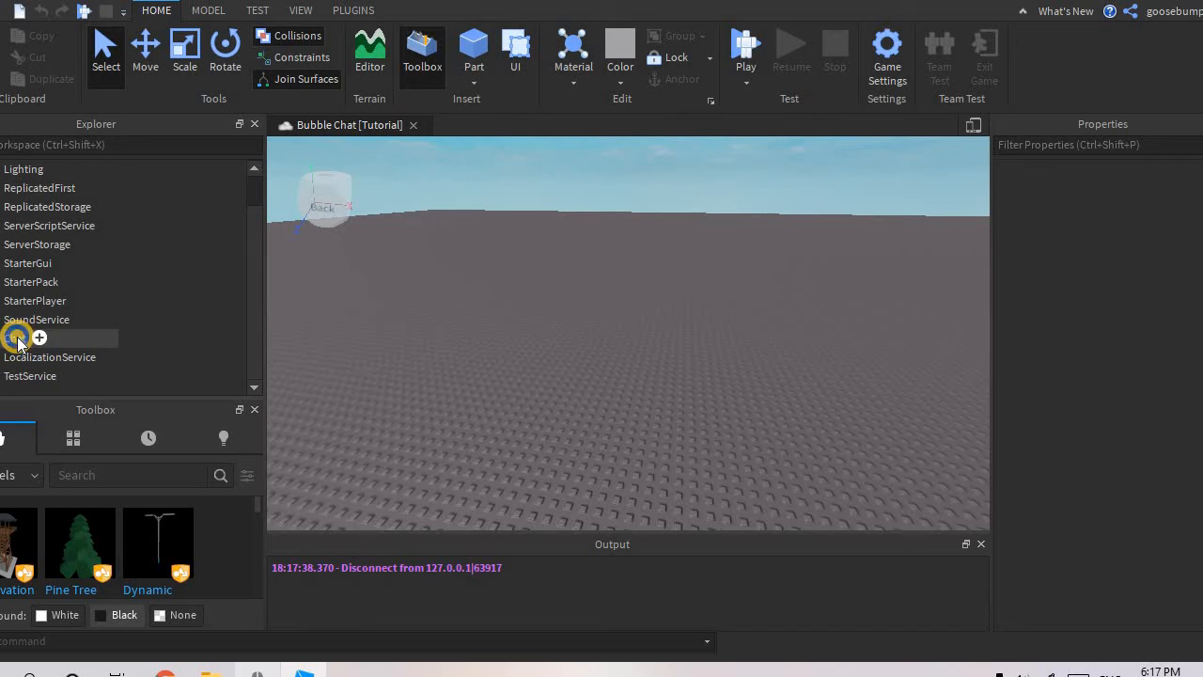
right_click(17, 340)
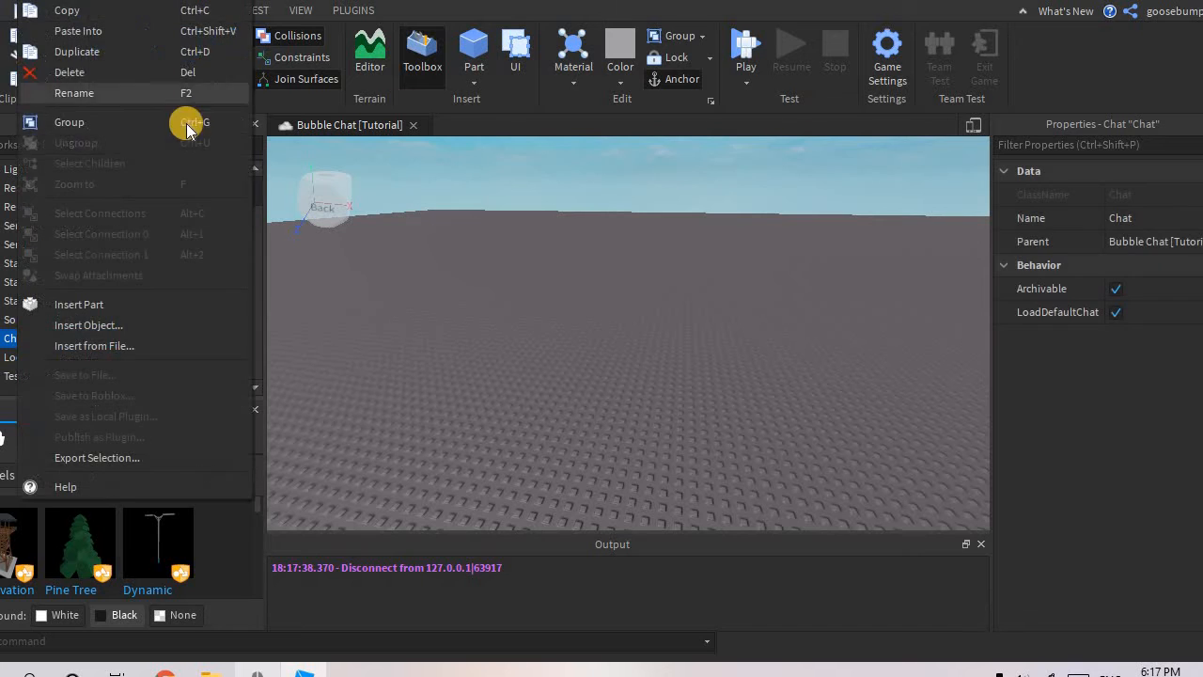
left_click(90, 31)
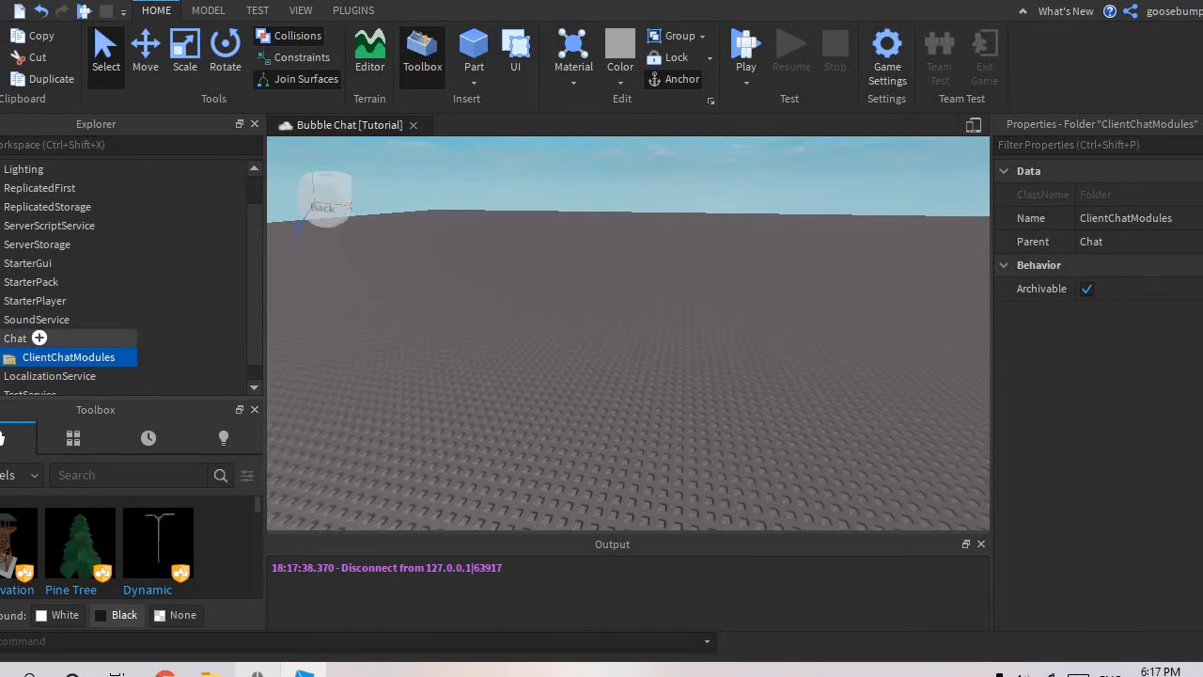
Step: Expand the ClientChatModules folder and open its ChatSettings module script
double_click(27, 357)
scroll(58, 338, "down", 1)
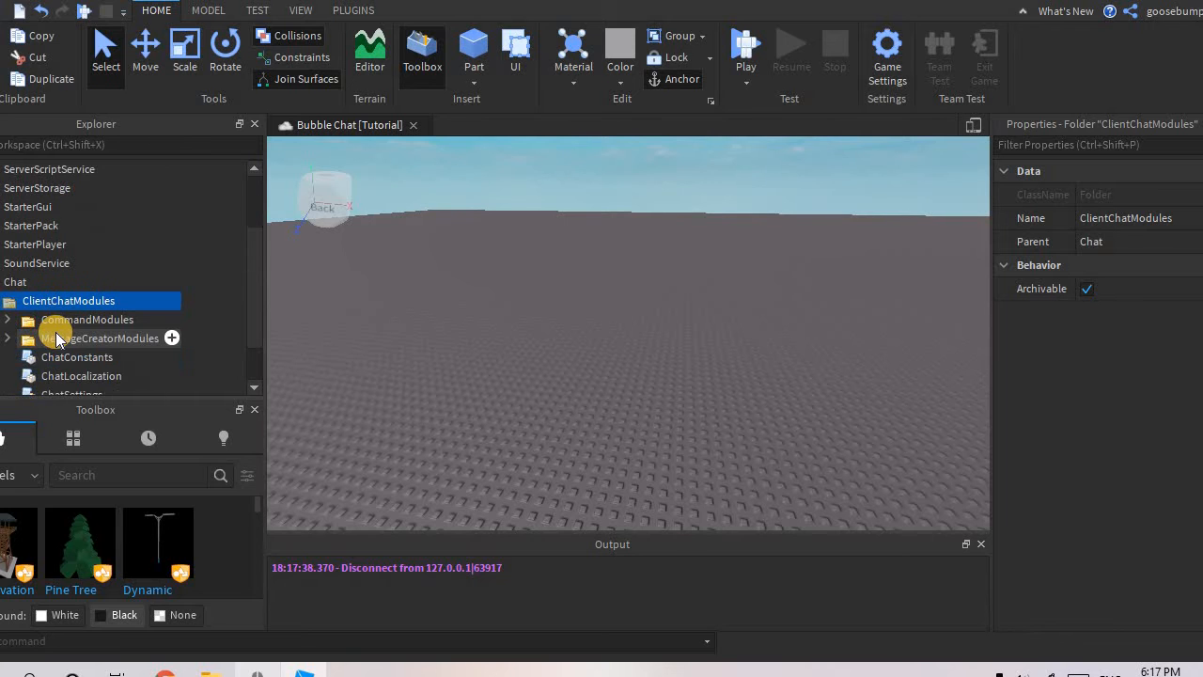
scroll(58, 338, "down", 1)
left_click(52, 338)
right_click(56, 339)
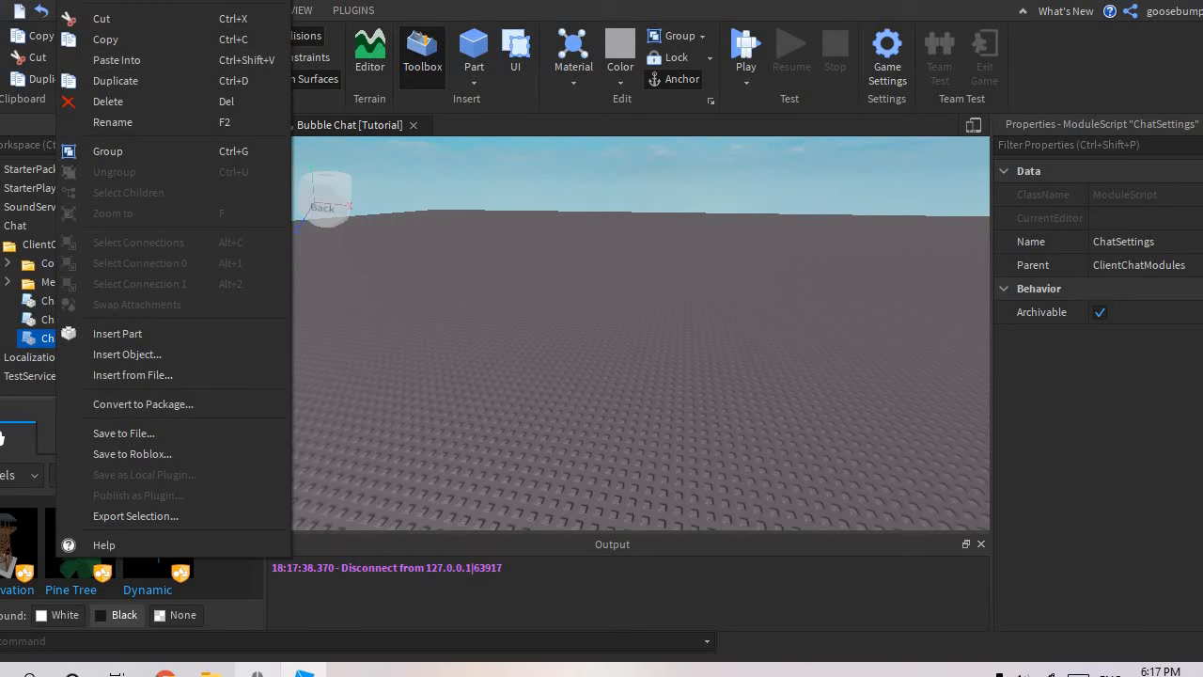
left_click(106, 0)
Step: Set module.ClassicChatEnabled and module.BubbleChatEnabled to true in the ChatSettings script
scroll(648, 362, "down", 3)
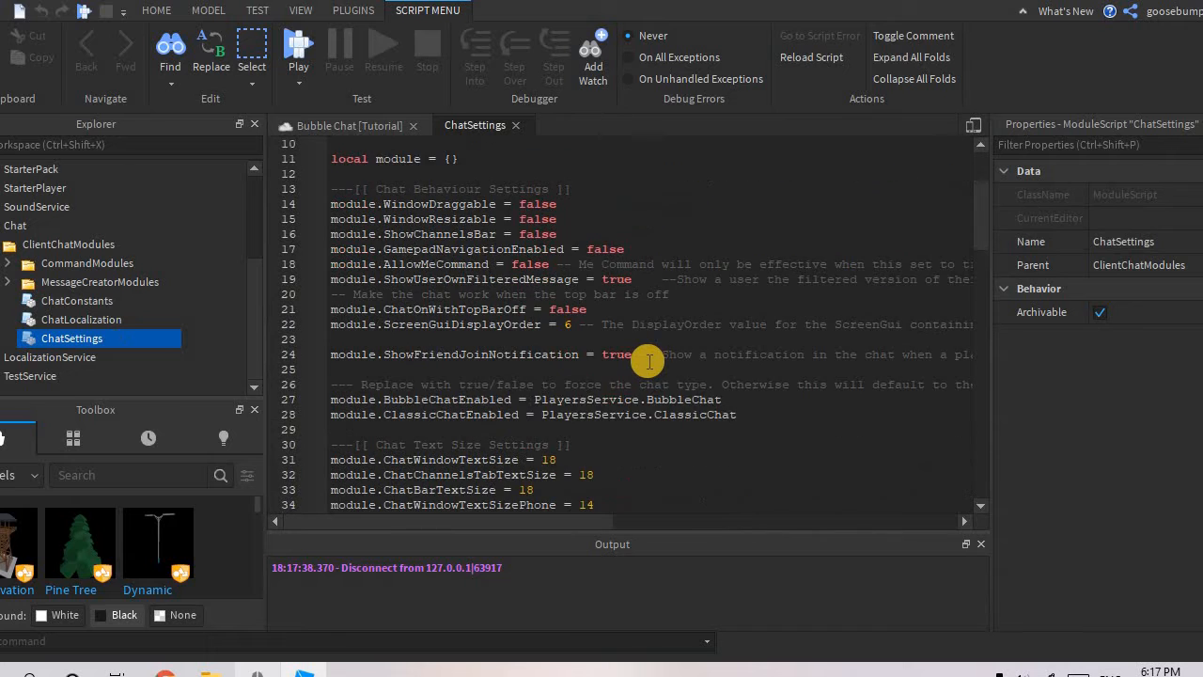
scroll(649, 362, "down", 1)
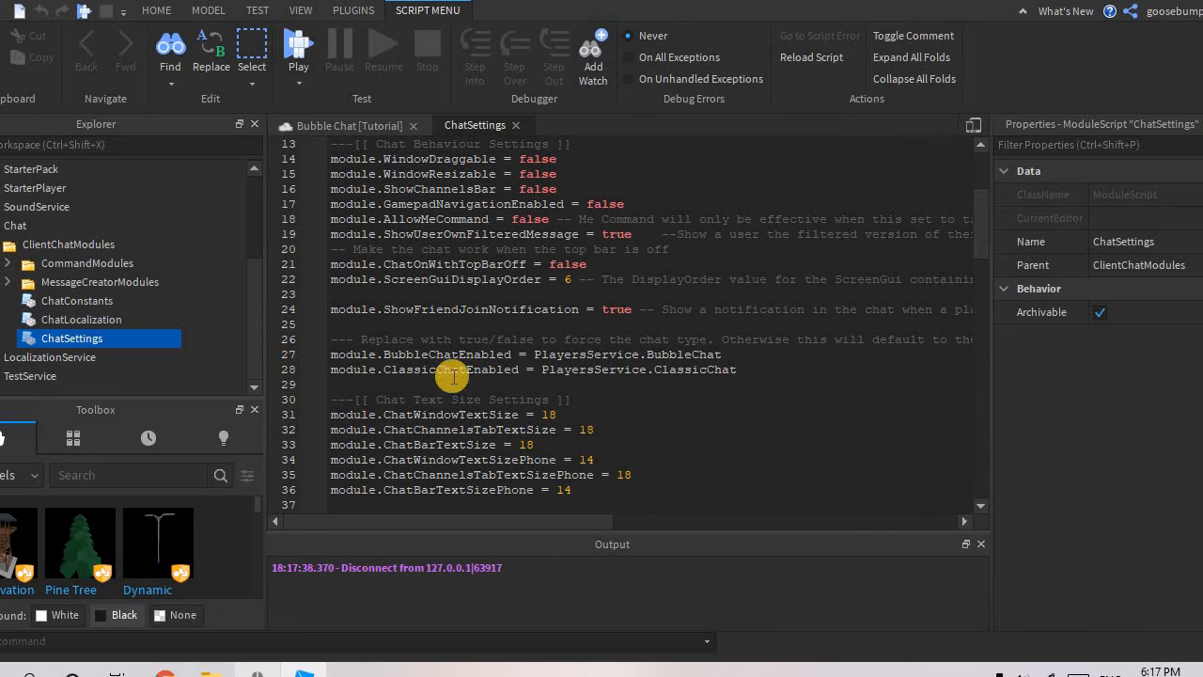
left_click(736, 370)
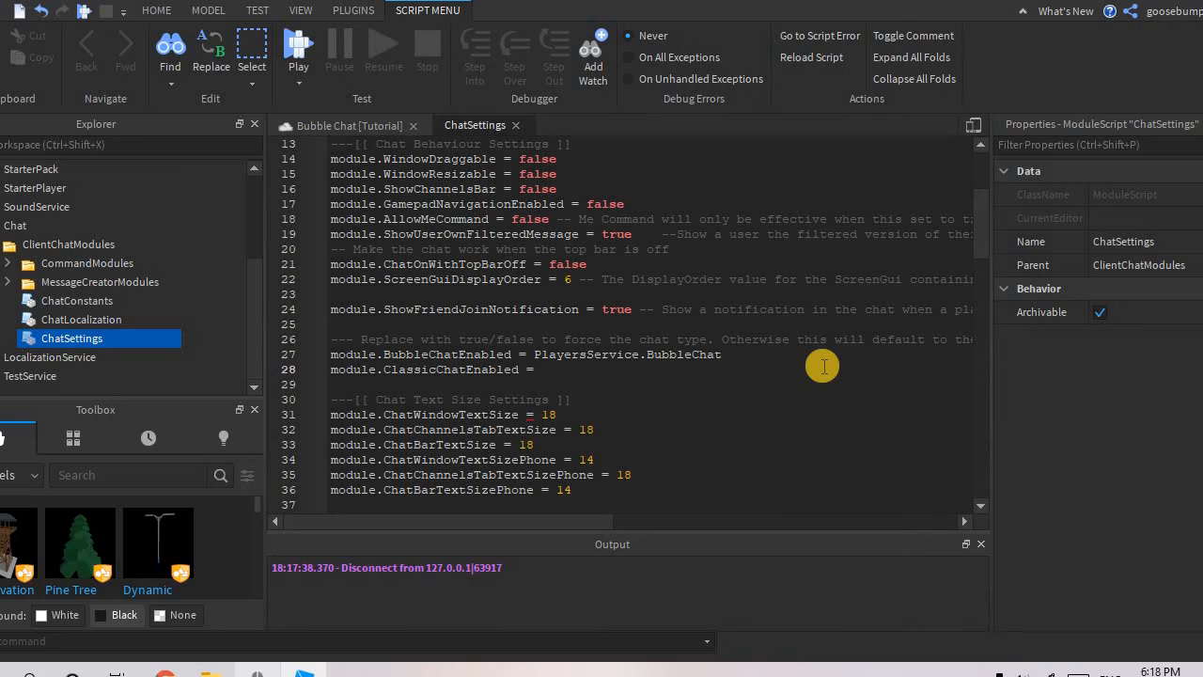
type("true")
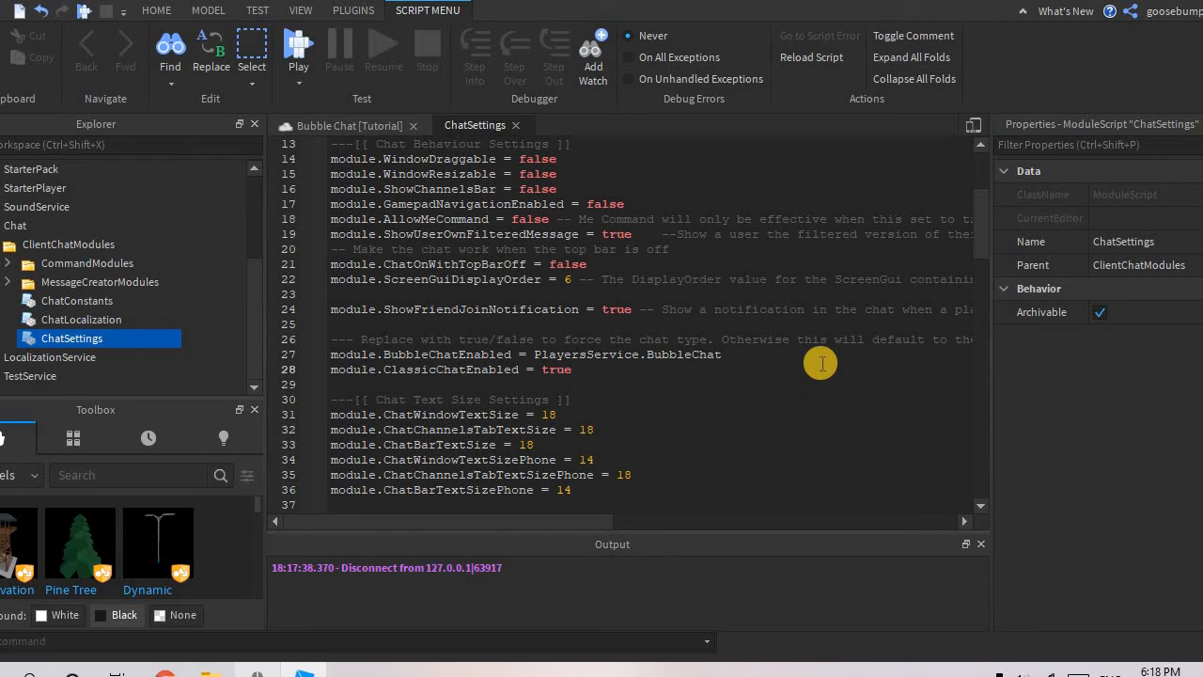
left_click(722, 354)
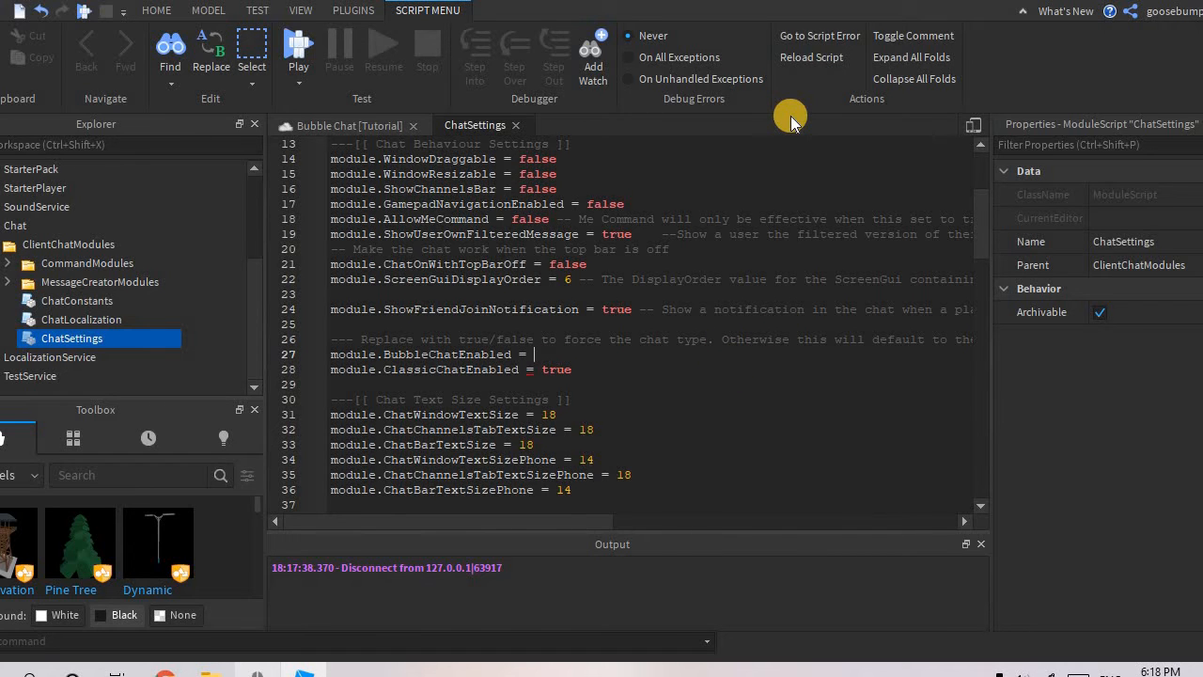
type("true")
Step: Play-test the game with both chat types enabled by sending the chat message "hi guys", and stop the test
left_click(303, 118)
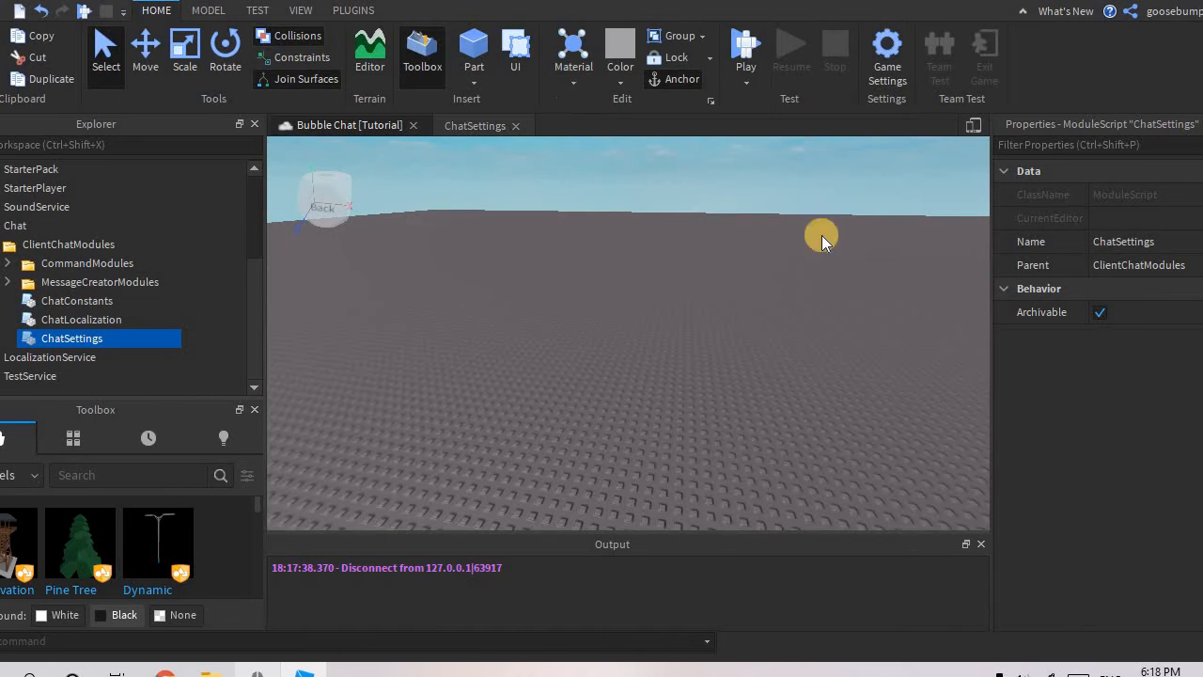
left_click(753, 35)
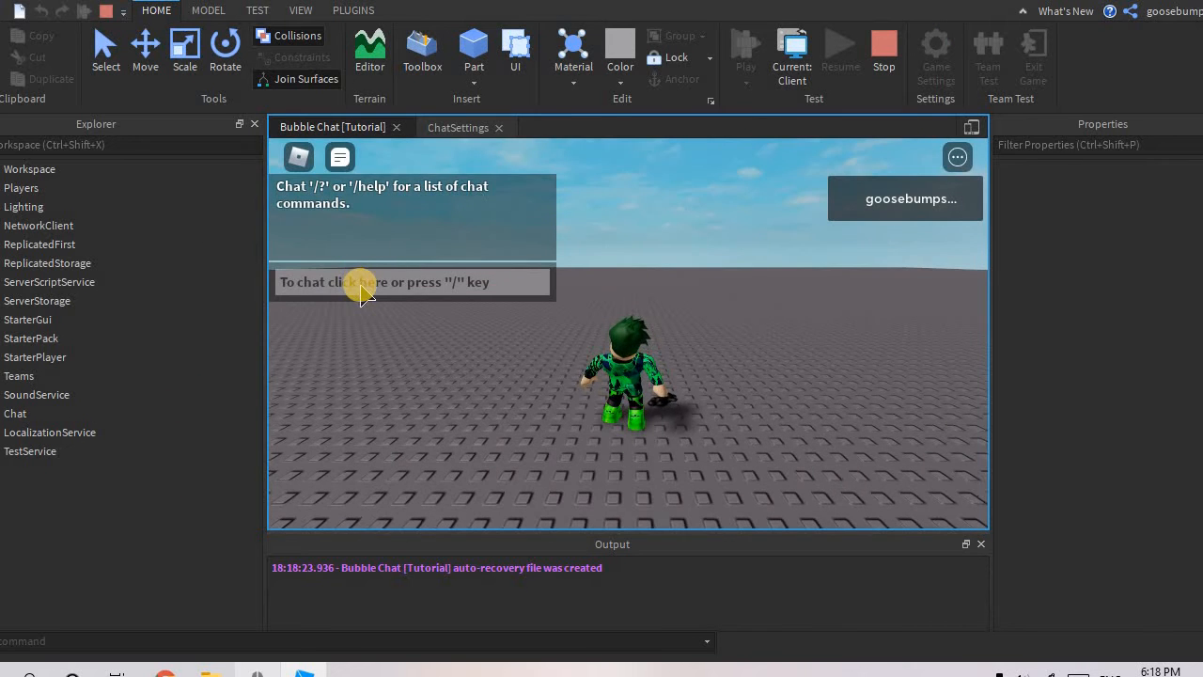
left_click(357, 282)
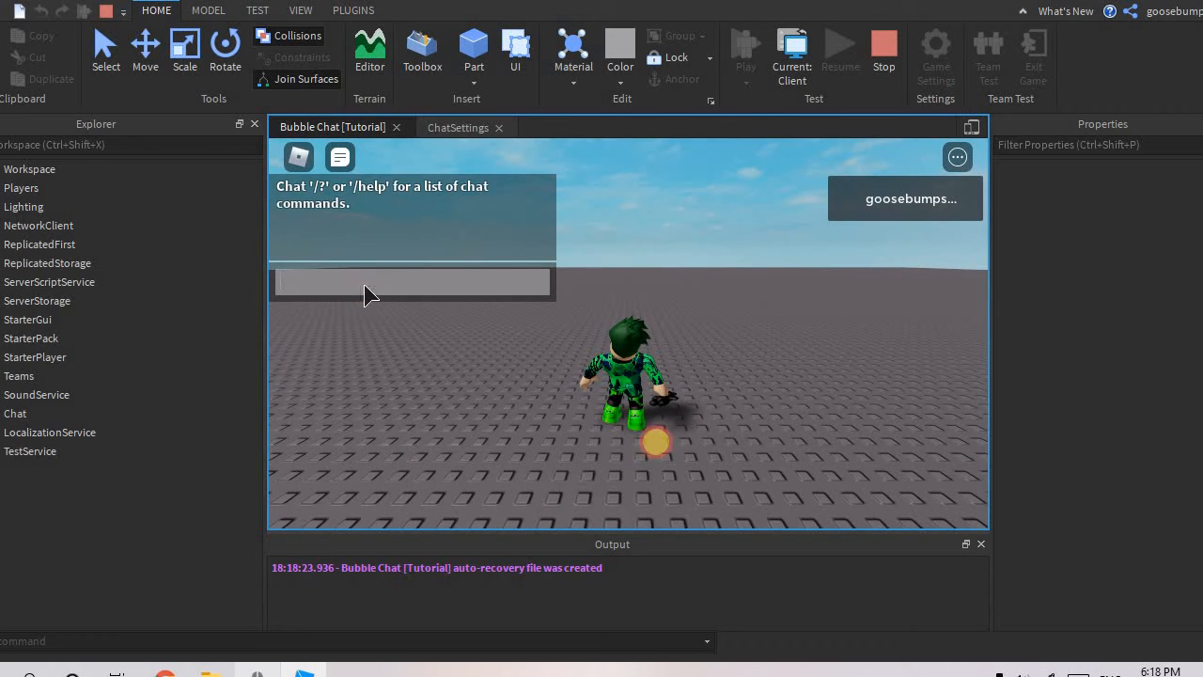
right_click_drag(720, 423, 740, 413)
type("hi")
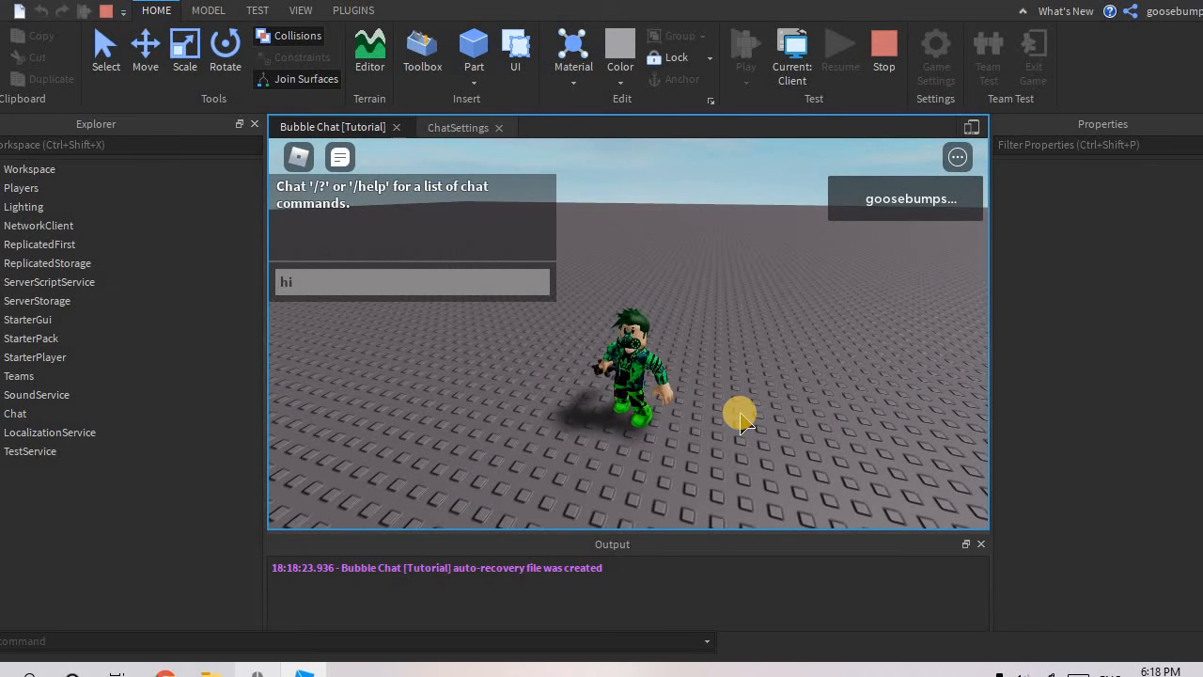
type(" guys")
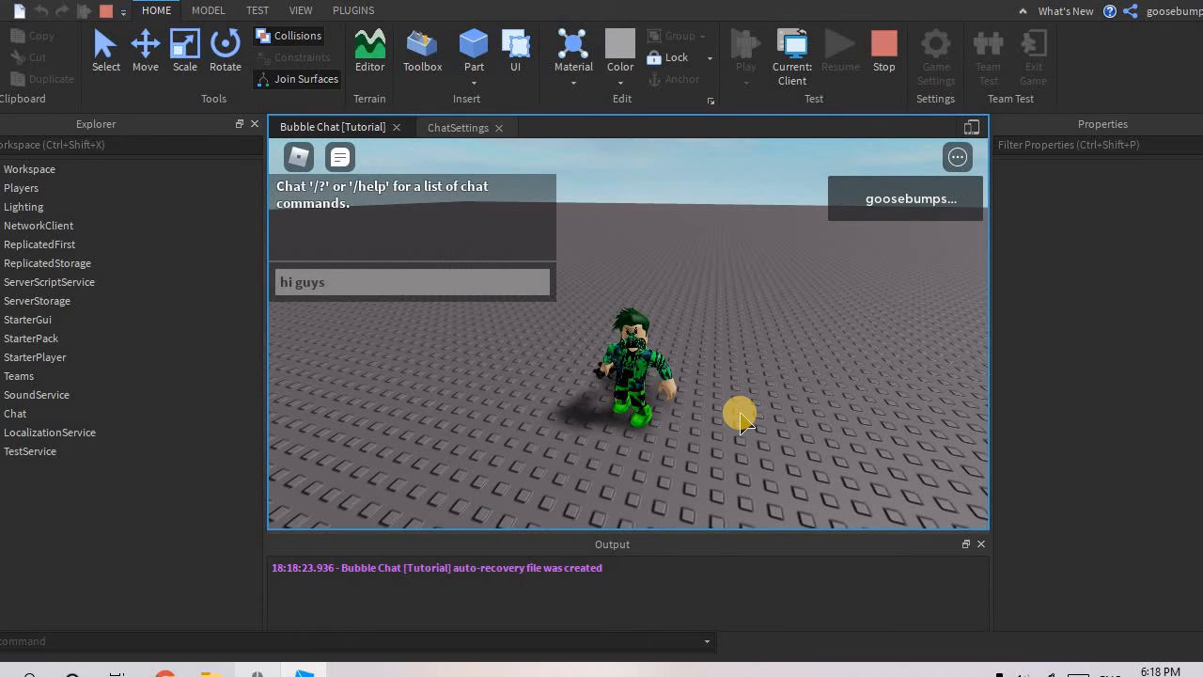
key("Return")
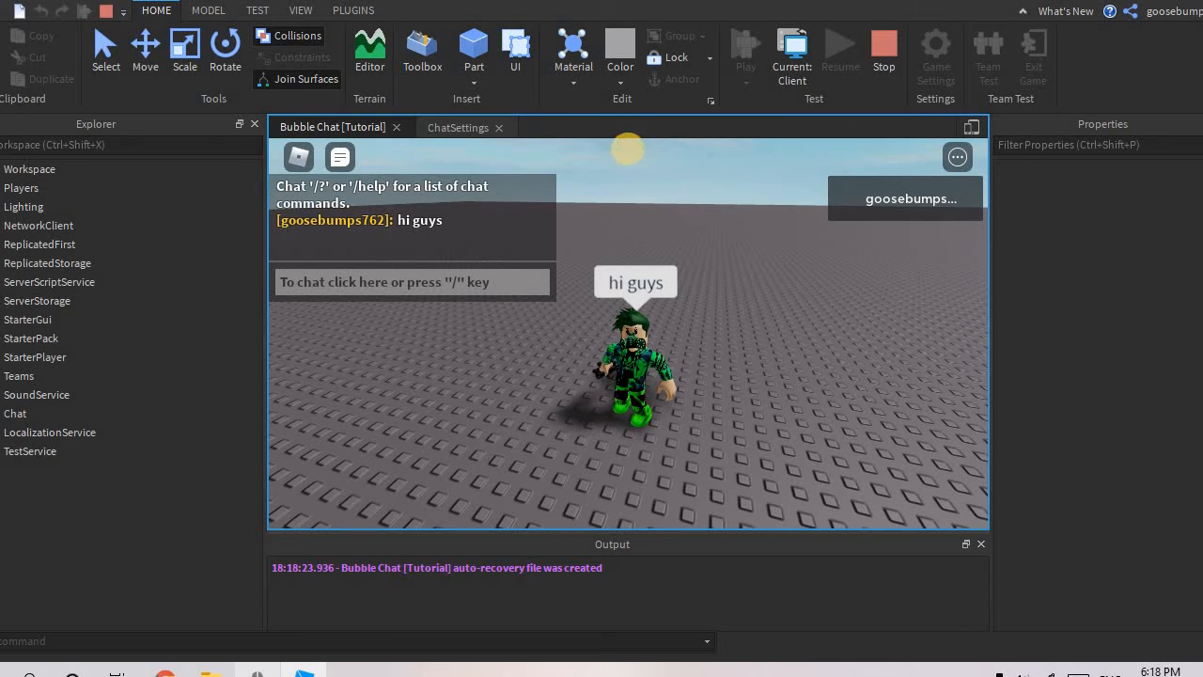
left_click(883, 43)
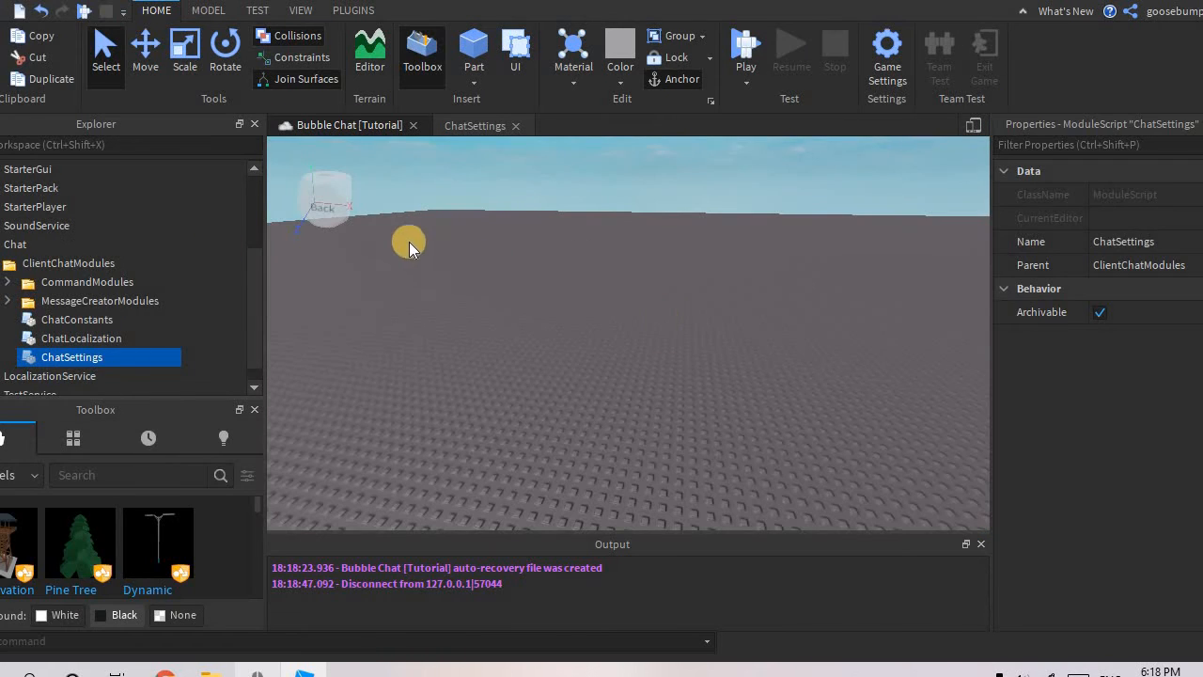
Step: Set module.ClassicChatEnabled to false in the ChatSettings script
left_click(466, 125)
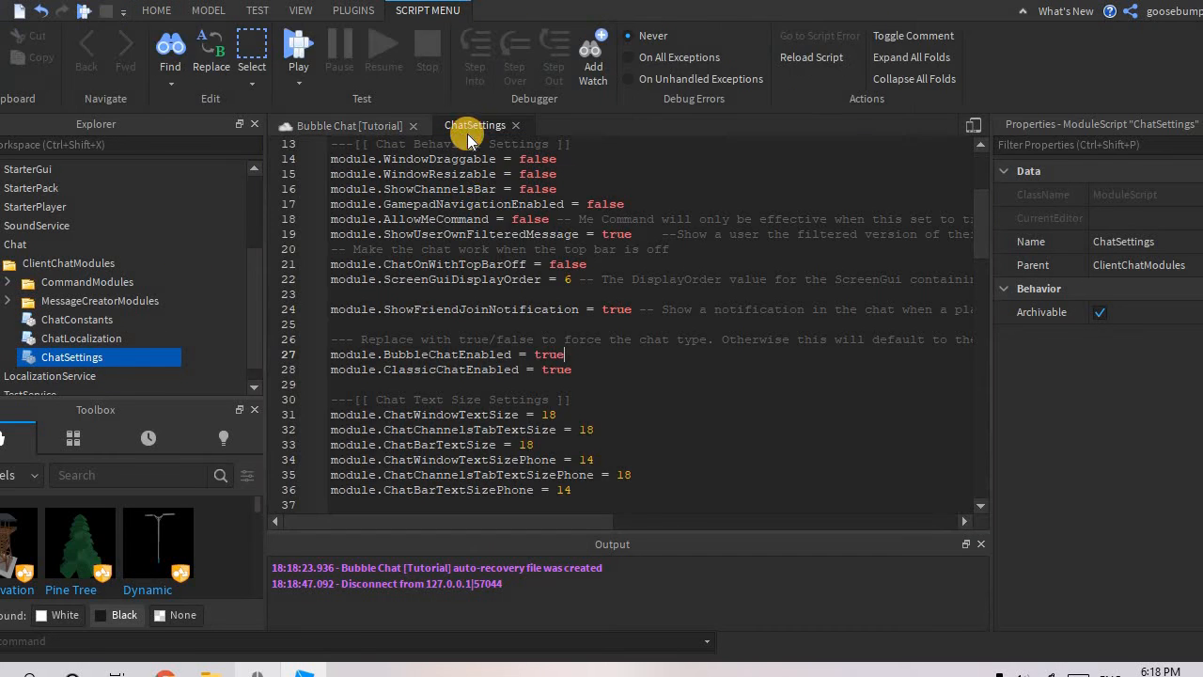
left_click(572, 370)
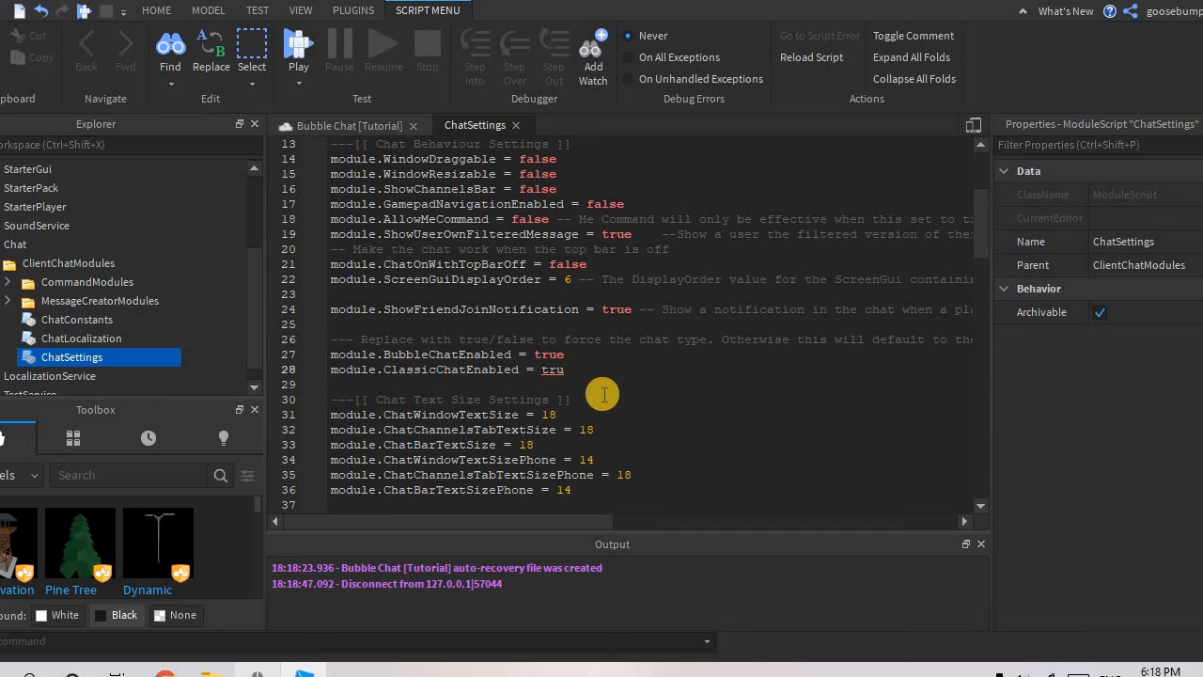
type("f")
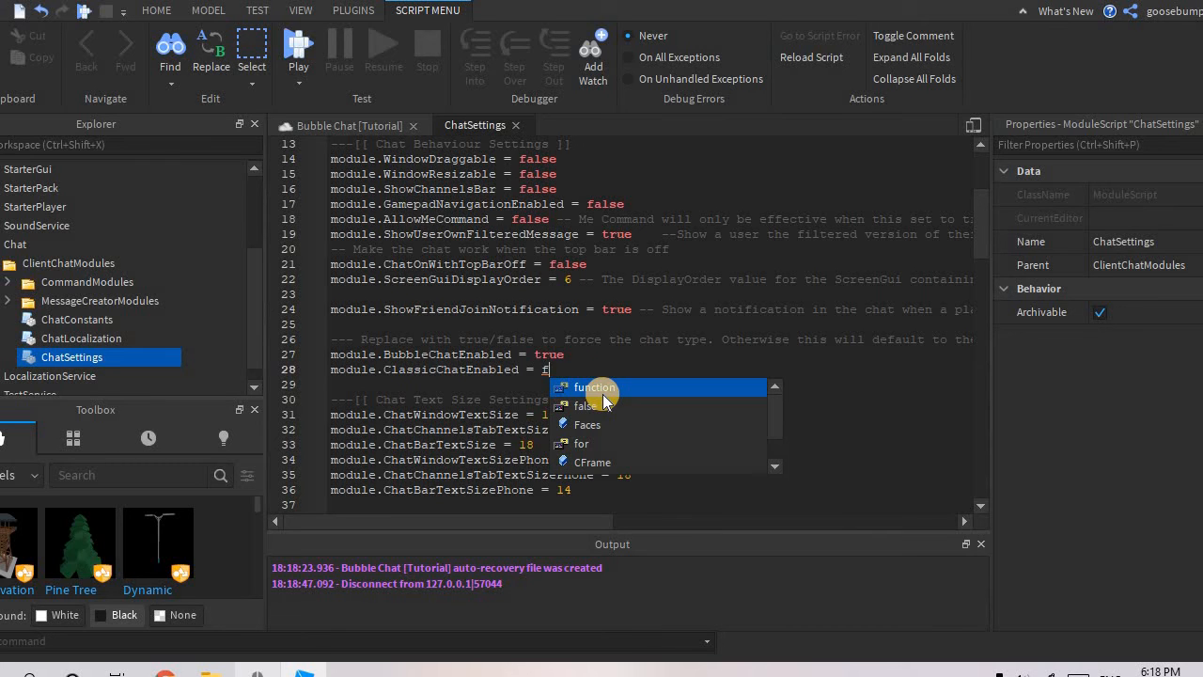
type("a")
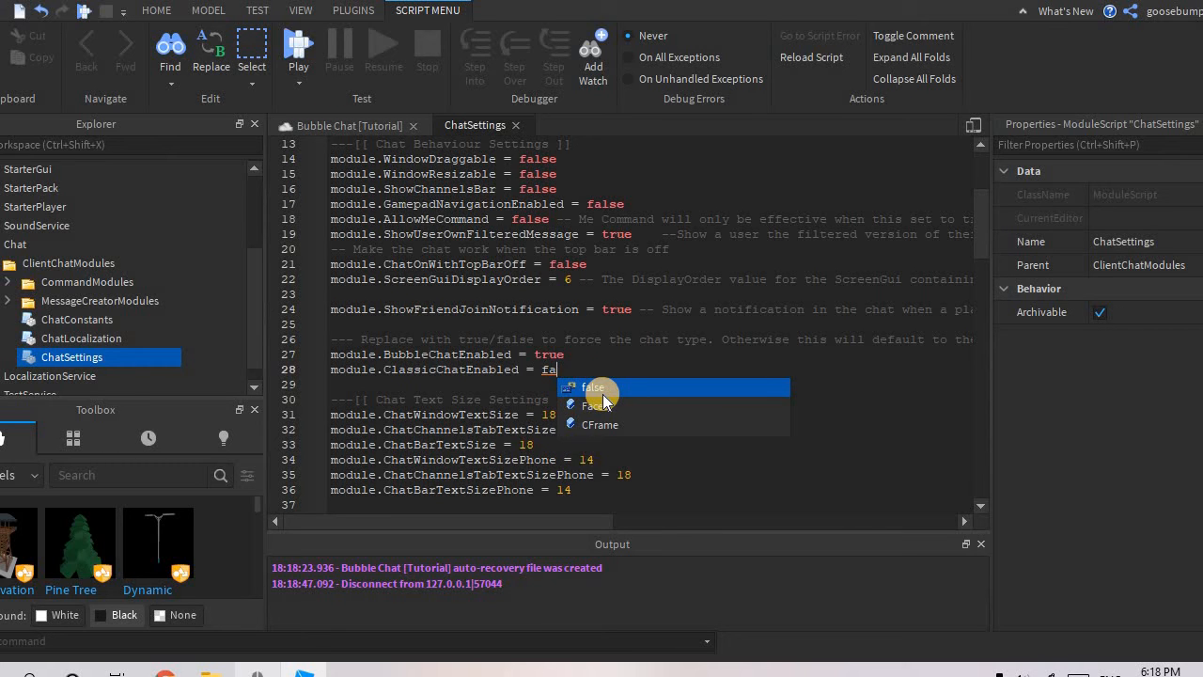
left_click(602, 393)
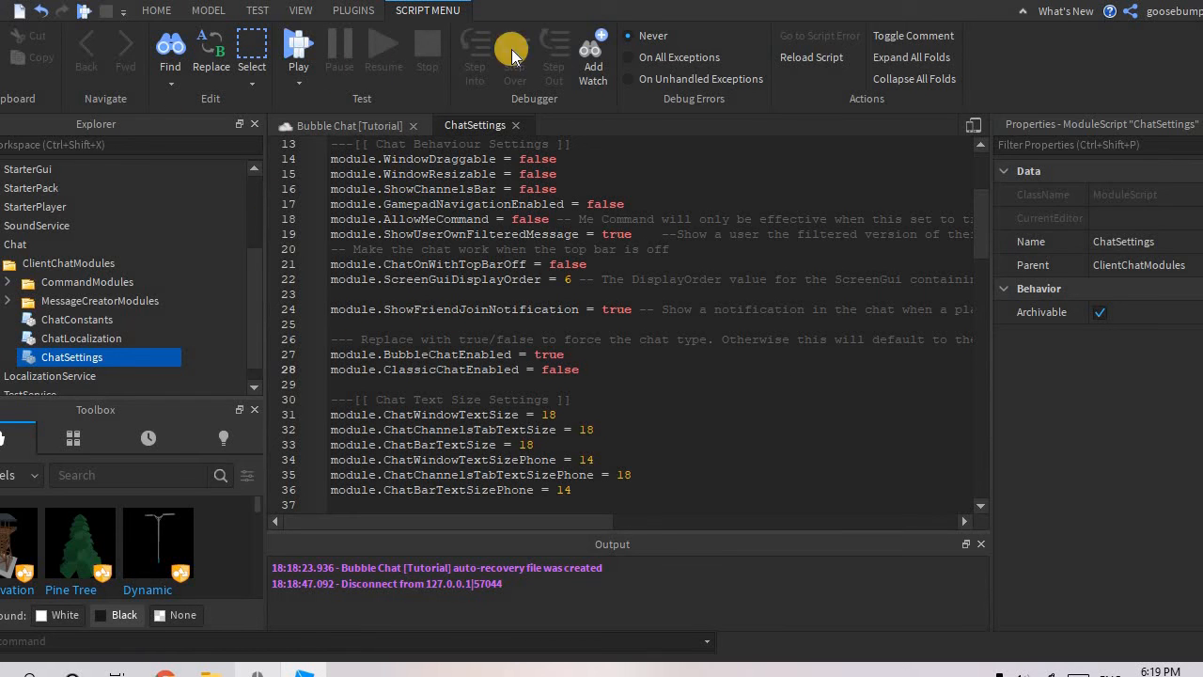
Step: Play-test the game with classic chat disabled, send "hi guys" in the chat, and view the avatar from the front
left_click(299, 42)
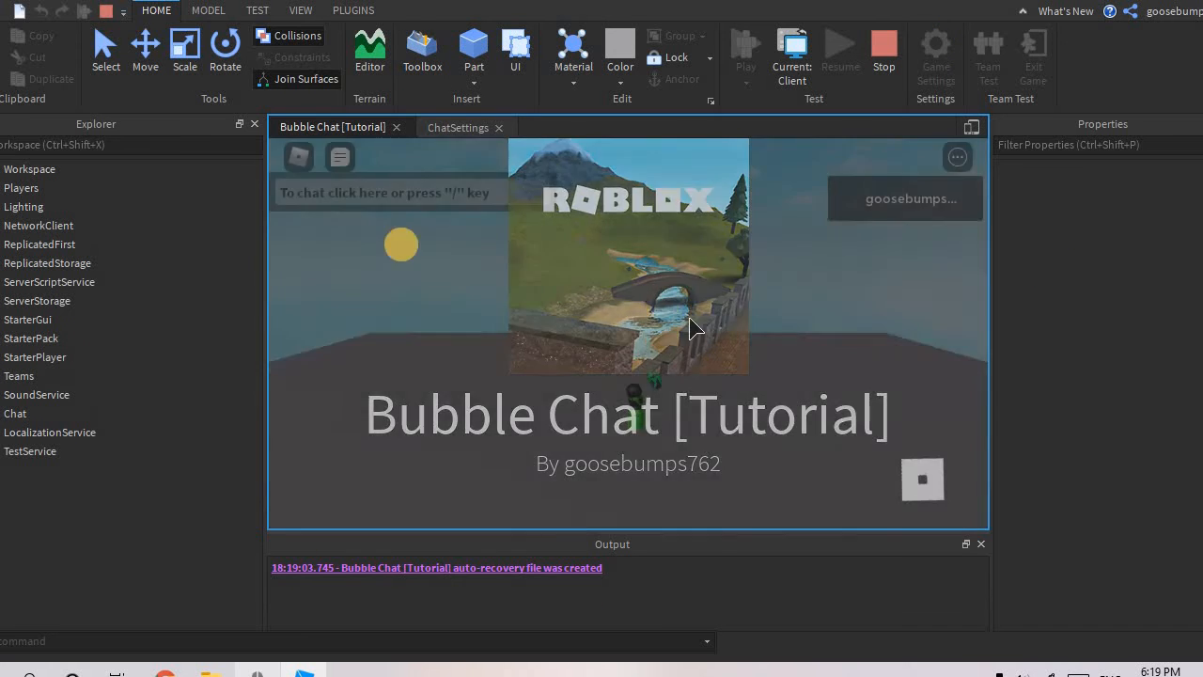
left_click(438, 196)
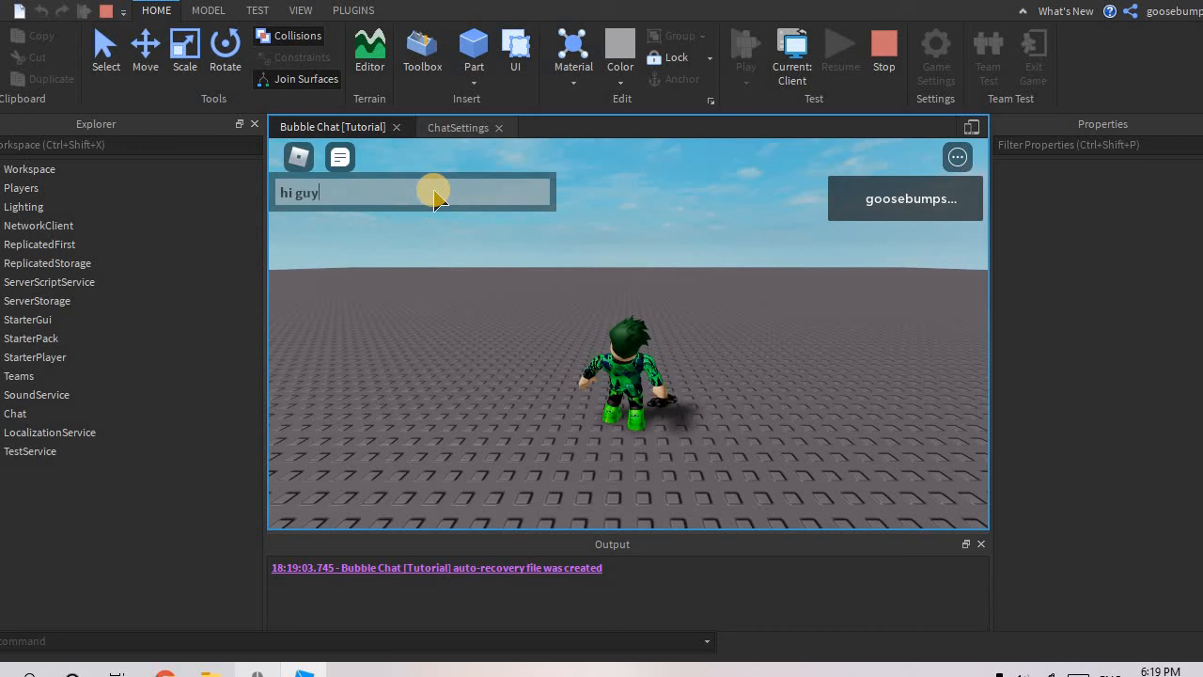
type("hi guys")
key("Return")
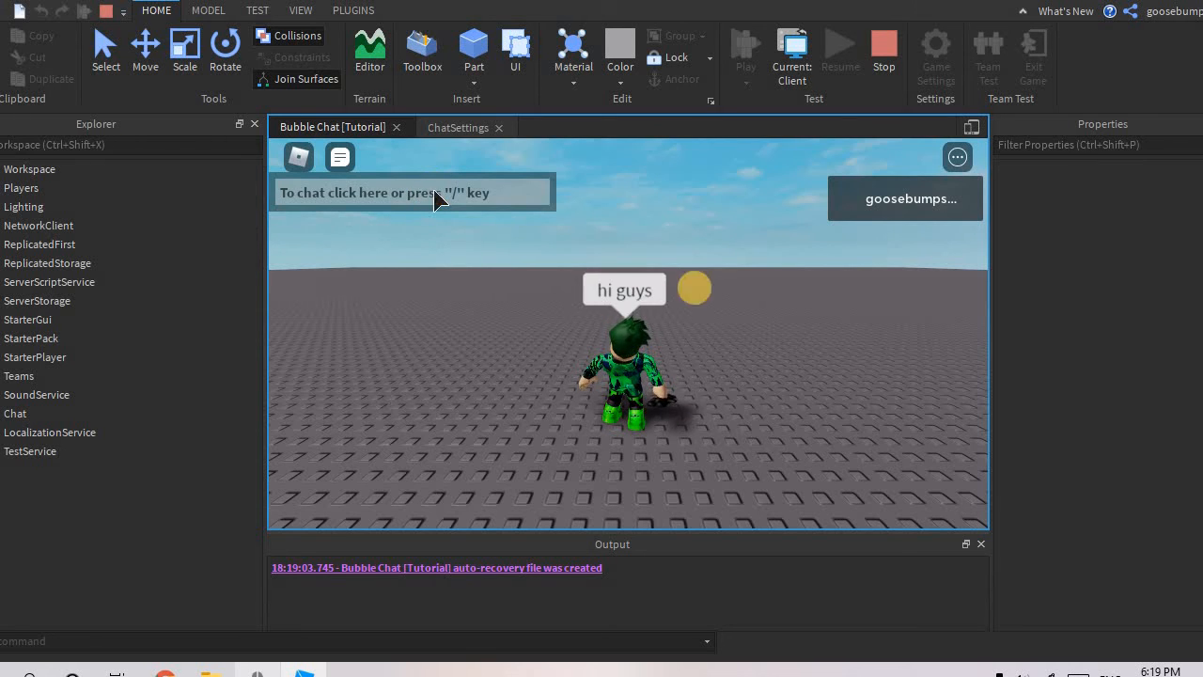
right_click_drag(731, 374, 773, 395)
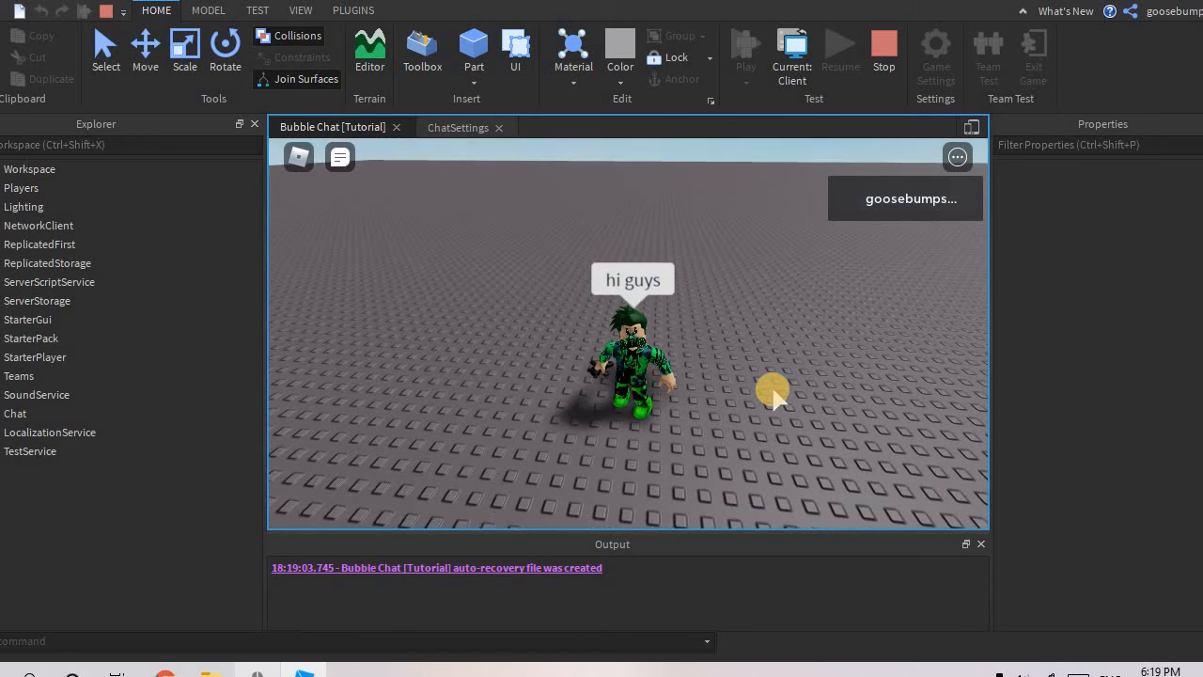